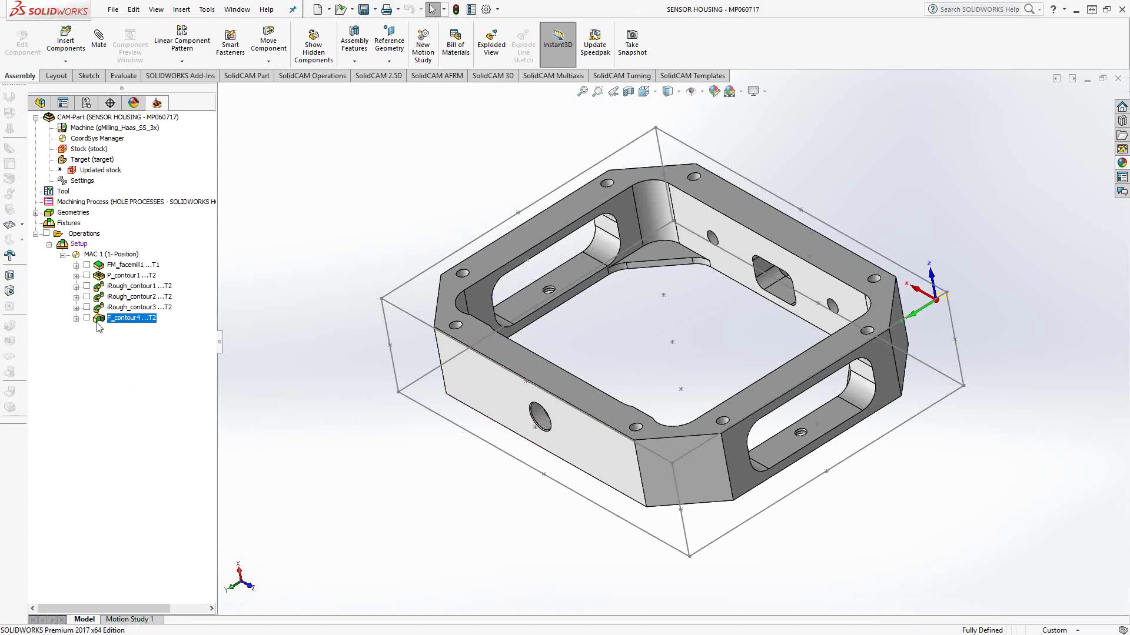
Check iRough_contour1's settings unchanged, then swap it with iRough_contour2 and restore the original order.
double_click(116, 287)
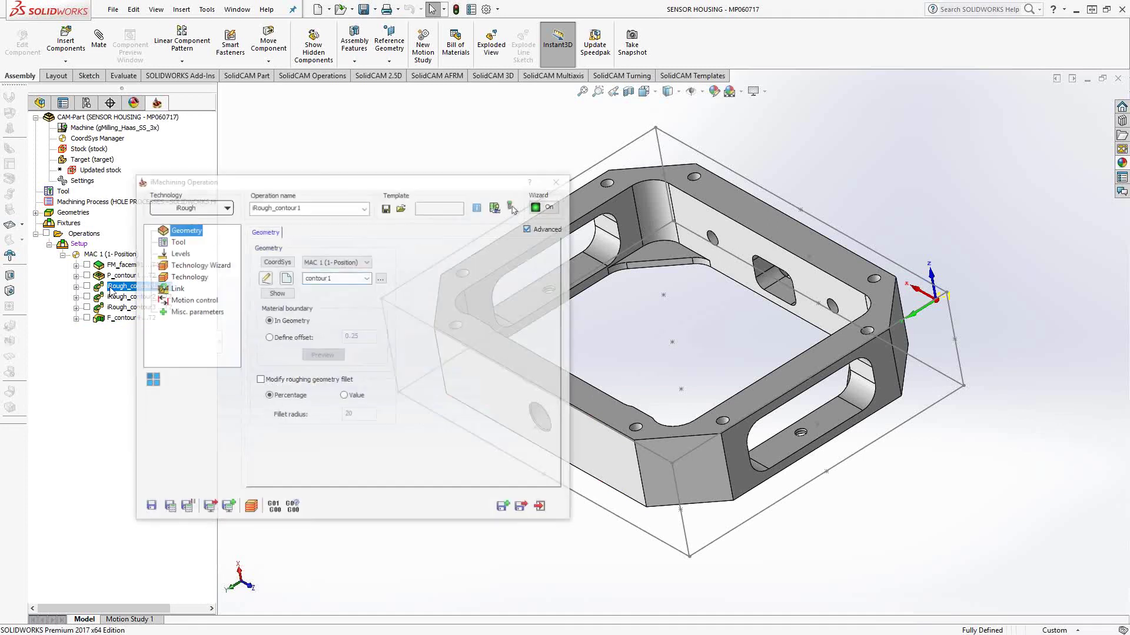
left_click(537, 507)
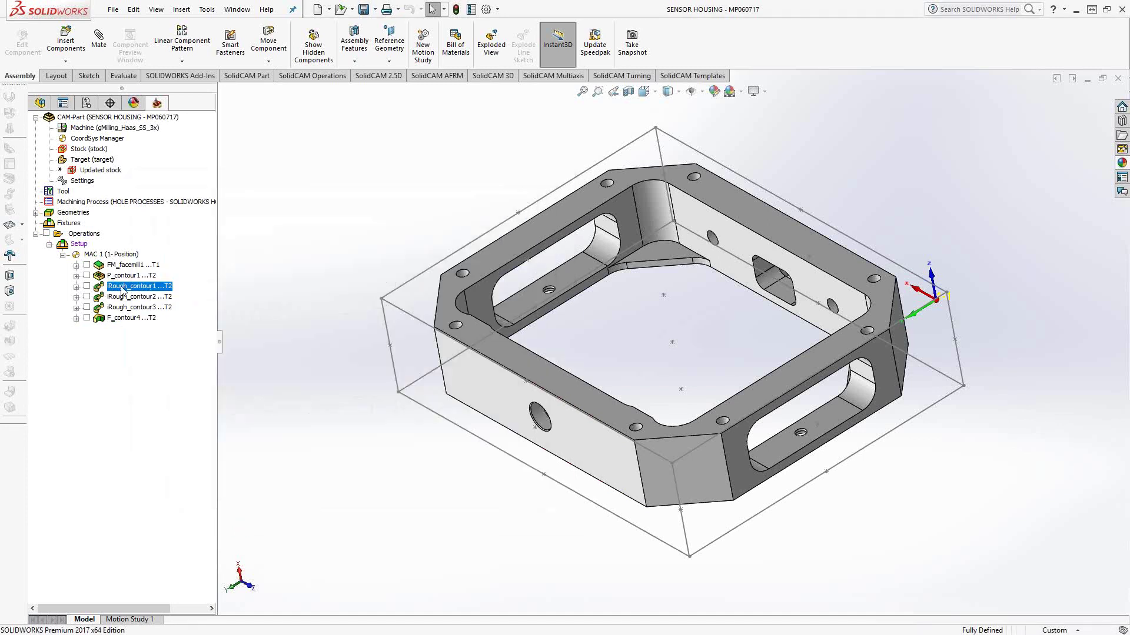
left_click_drag(112, 288, 105, 299)
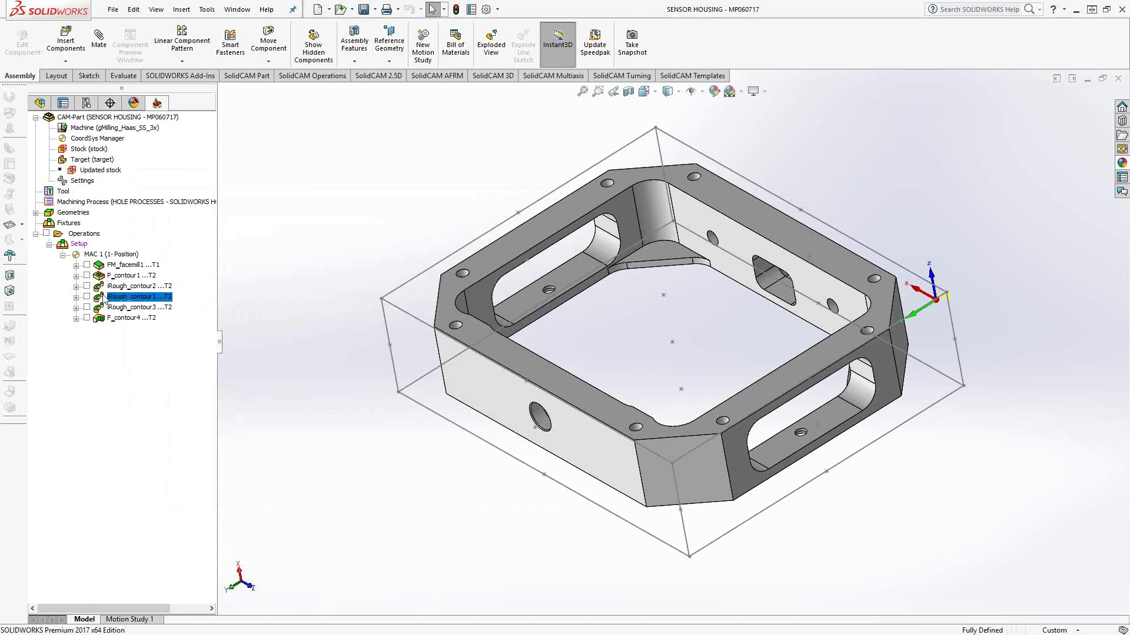
left_click(118, 287)
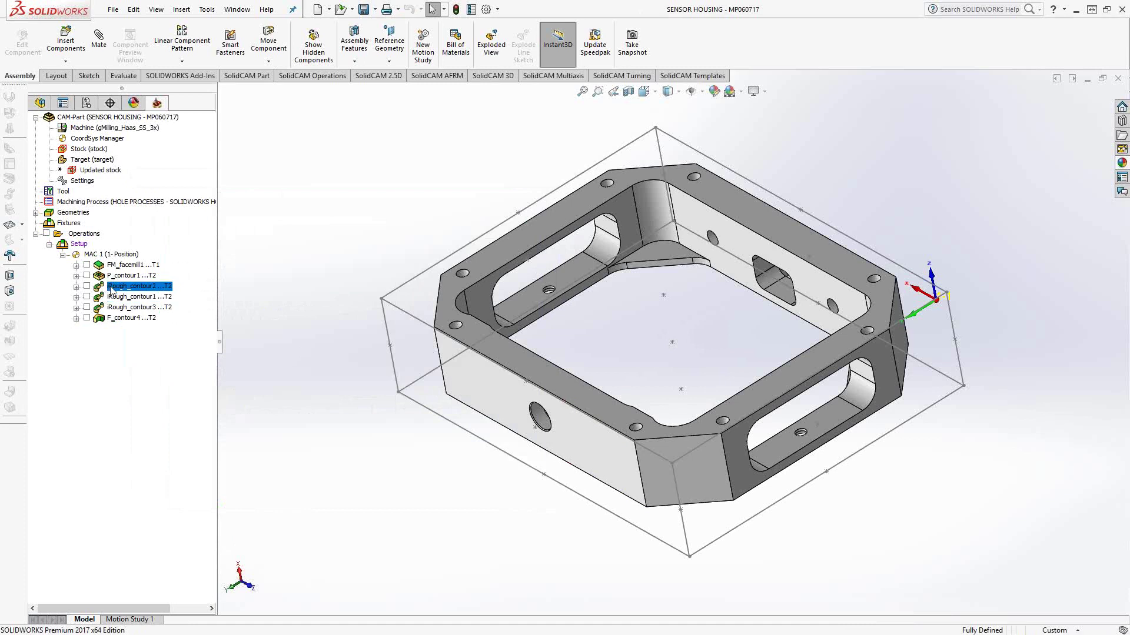
left_click_drag(119, 290, 109, 299)
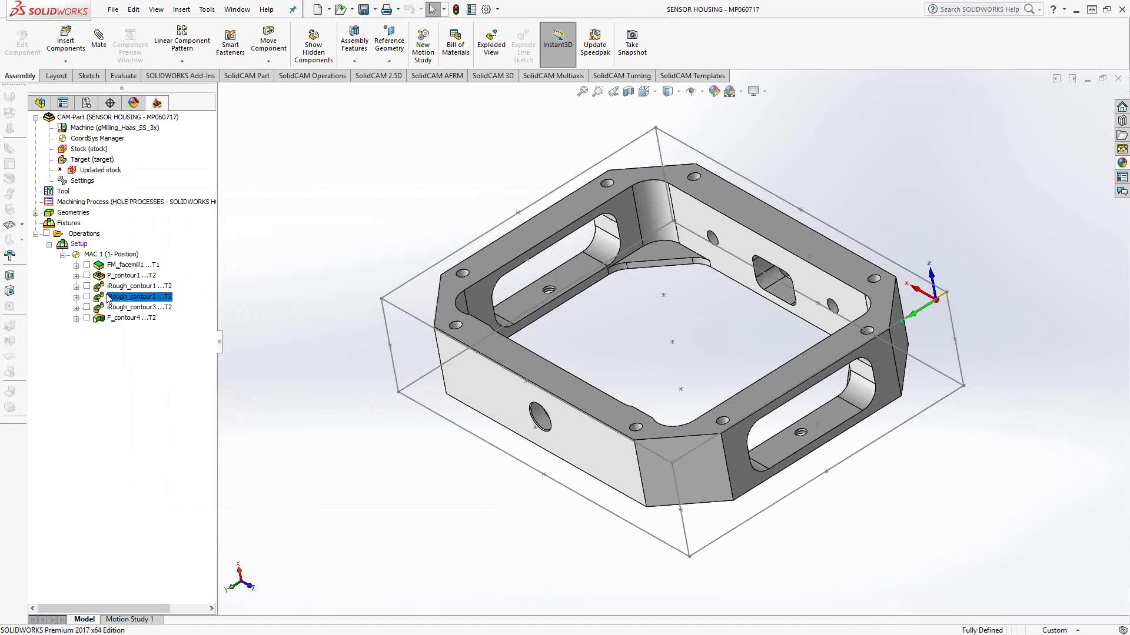
Put the six operations from FM_facemill1 to F_contour4 into a new group 'Test' described as 'Testing'.
left_click(114, 266)
left_click(116, 319, "shift")
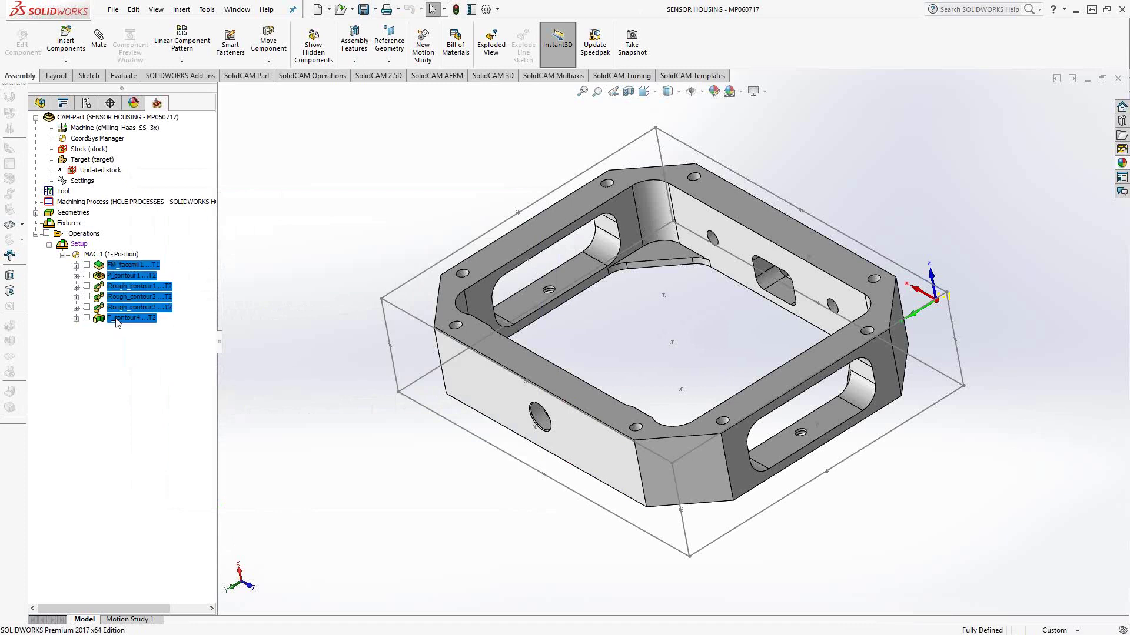
right_click(117, 322)
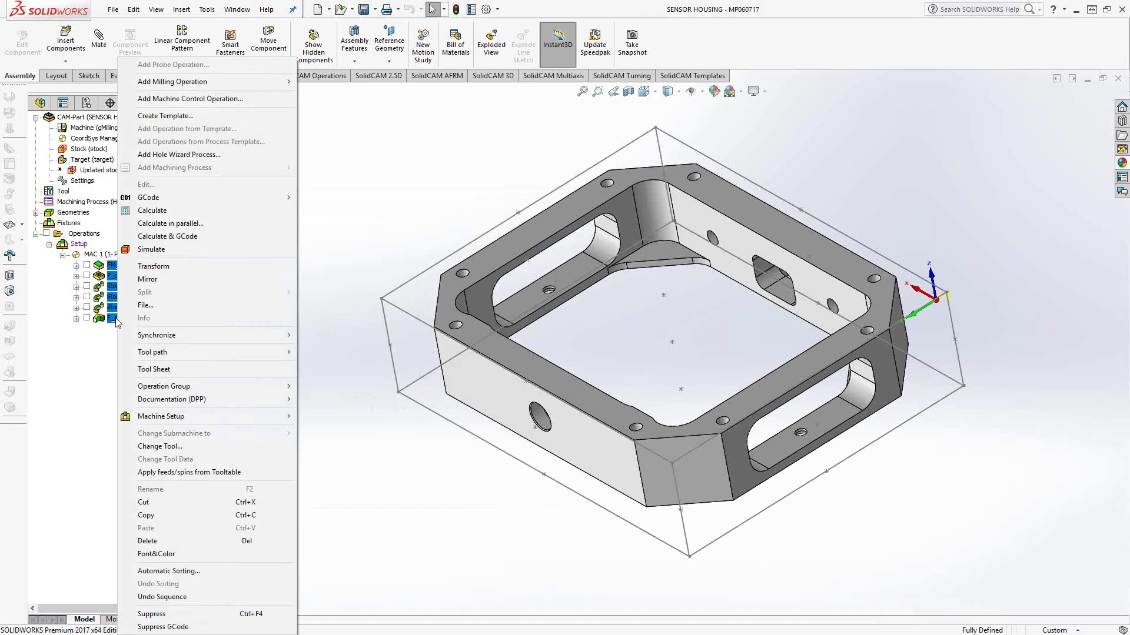
mouse_move(265, 389)
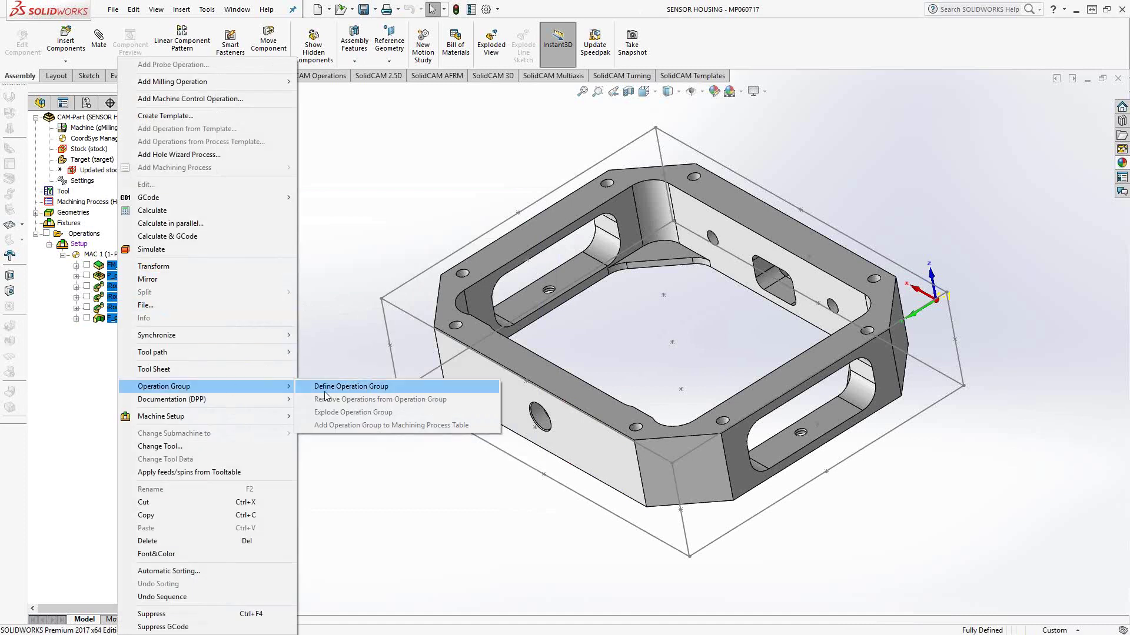
left_click(325, 390)
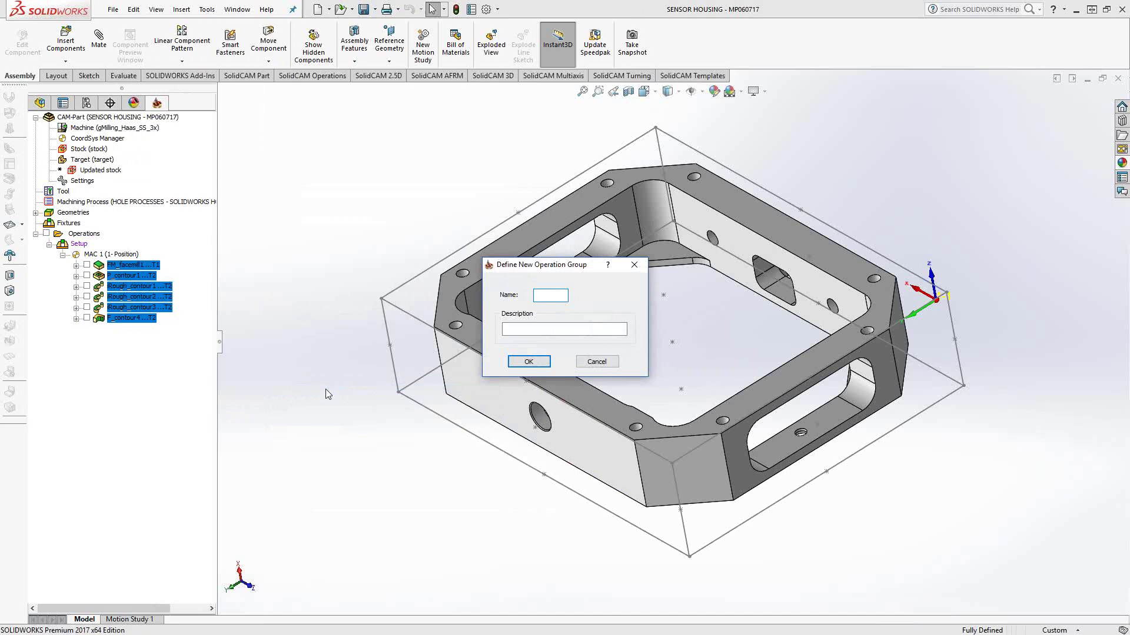
type("Test")
left_click(522, 324)
type("Testing")
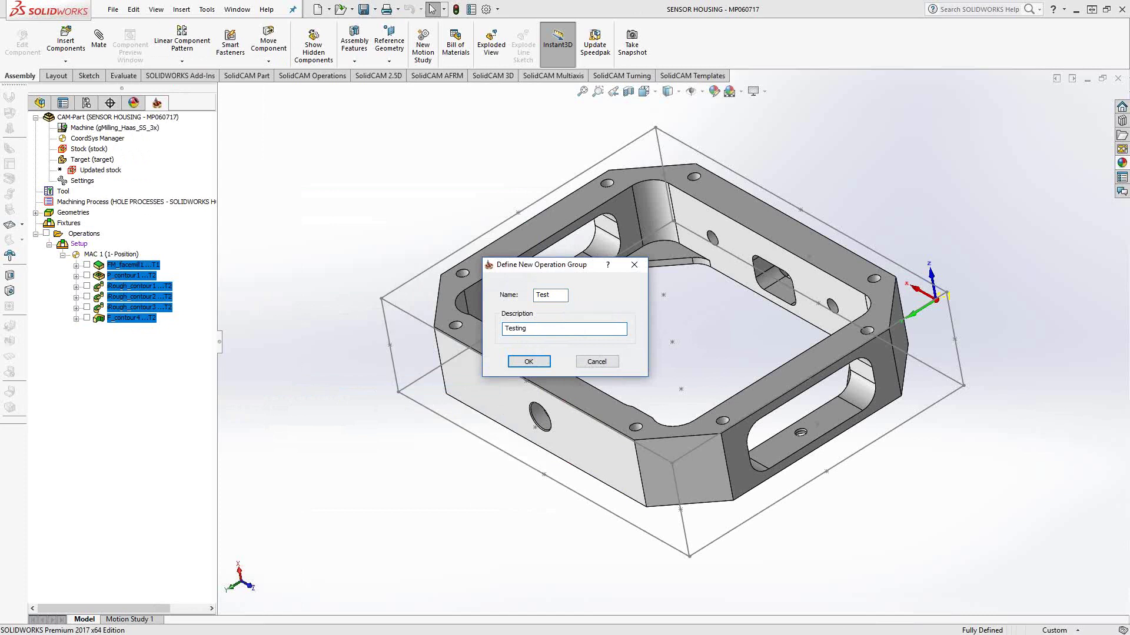
left_click(528, 362)
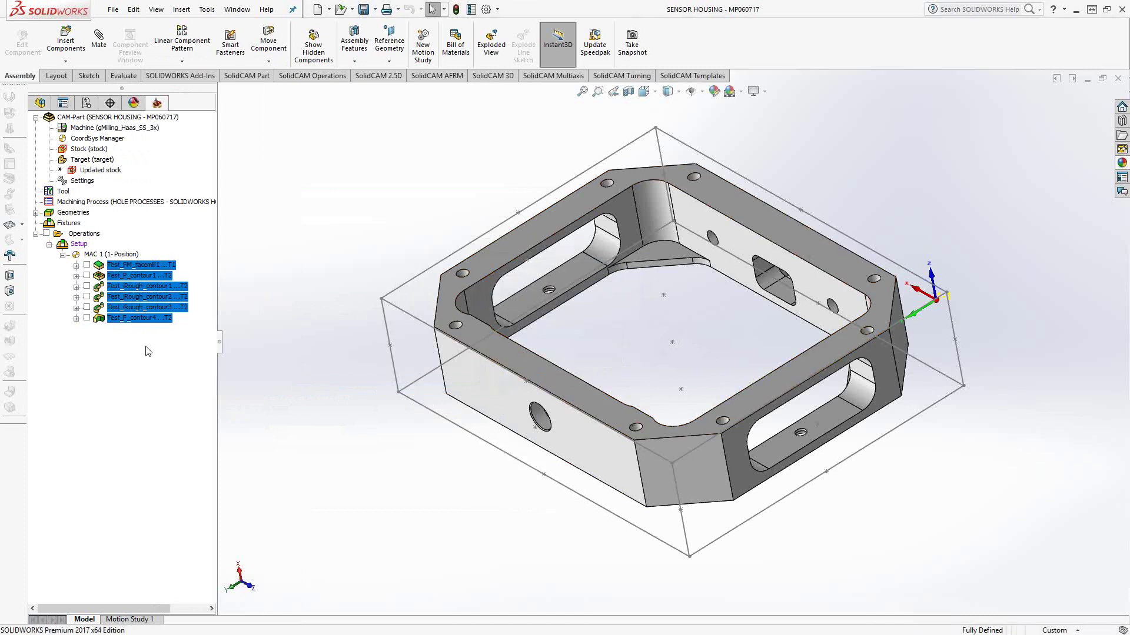
left_click(148, 318)
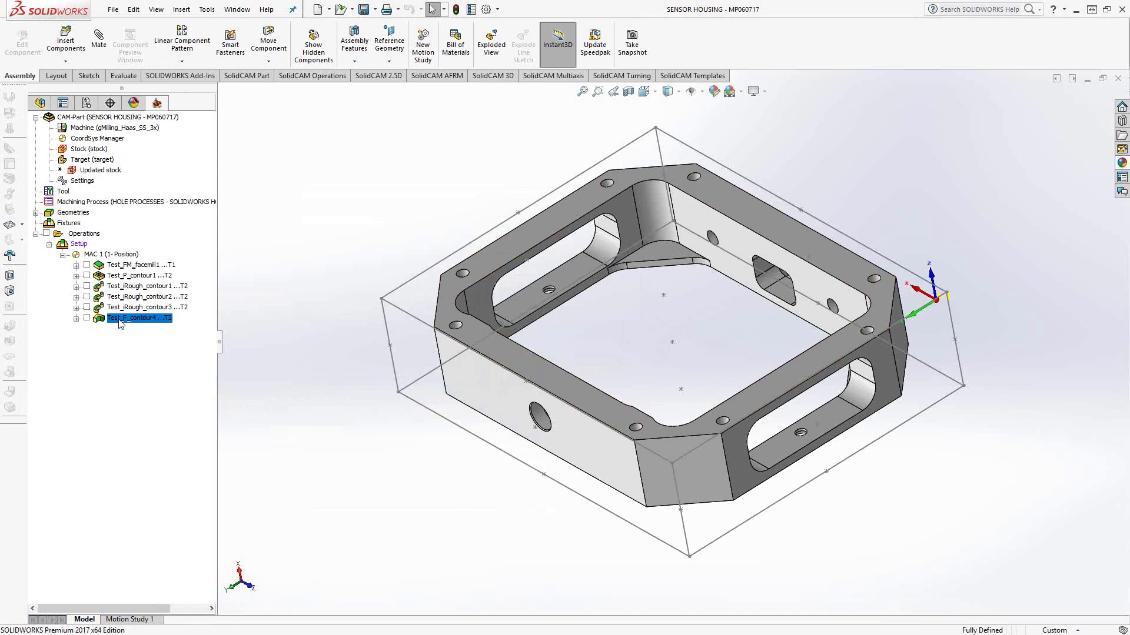
left_click(126, 286)
left_click(125, 277)
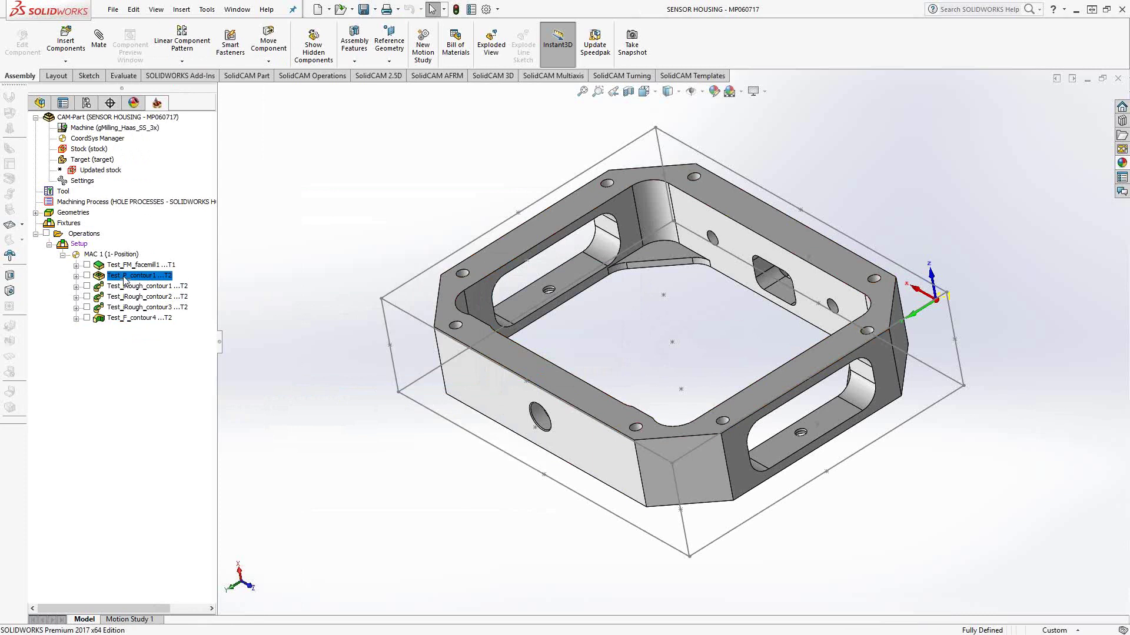
left_click_drag(115, 280, 110, 307)
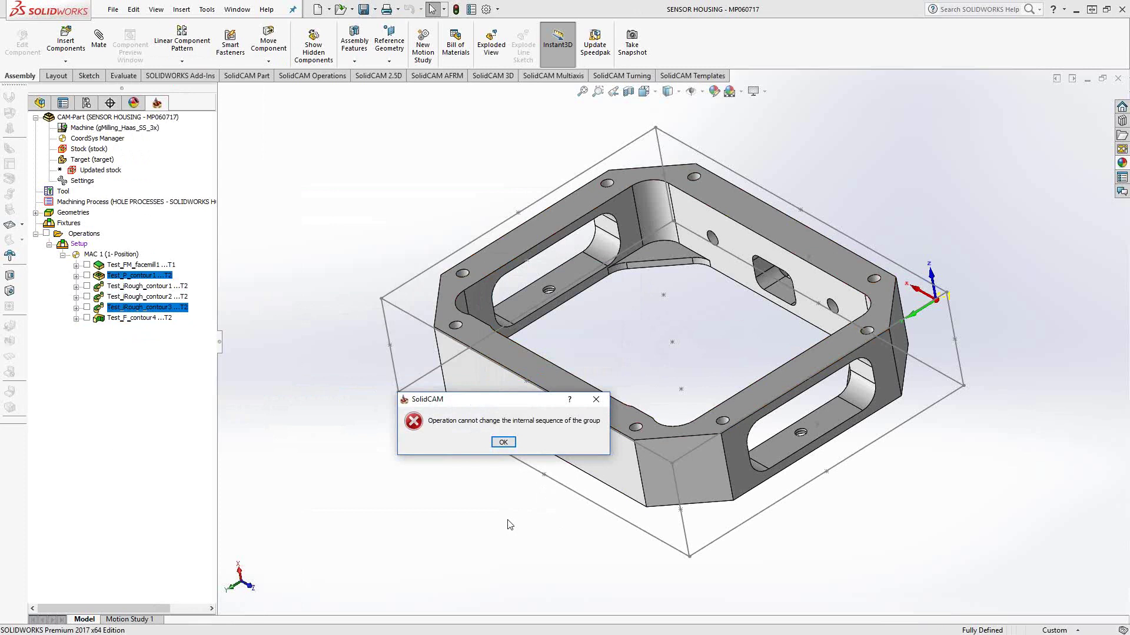
left_click(503, 442)
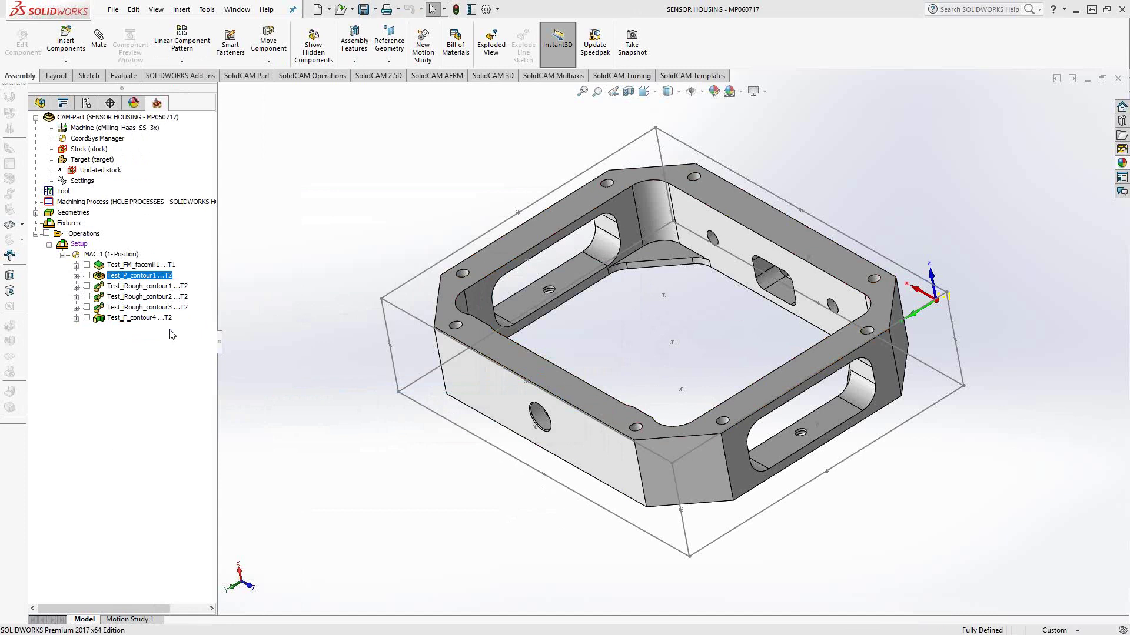
Remove Test_P_contour1 from the Test operation group.
right_click(126, 279)
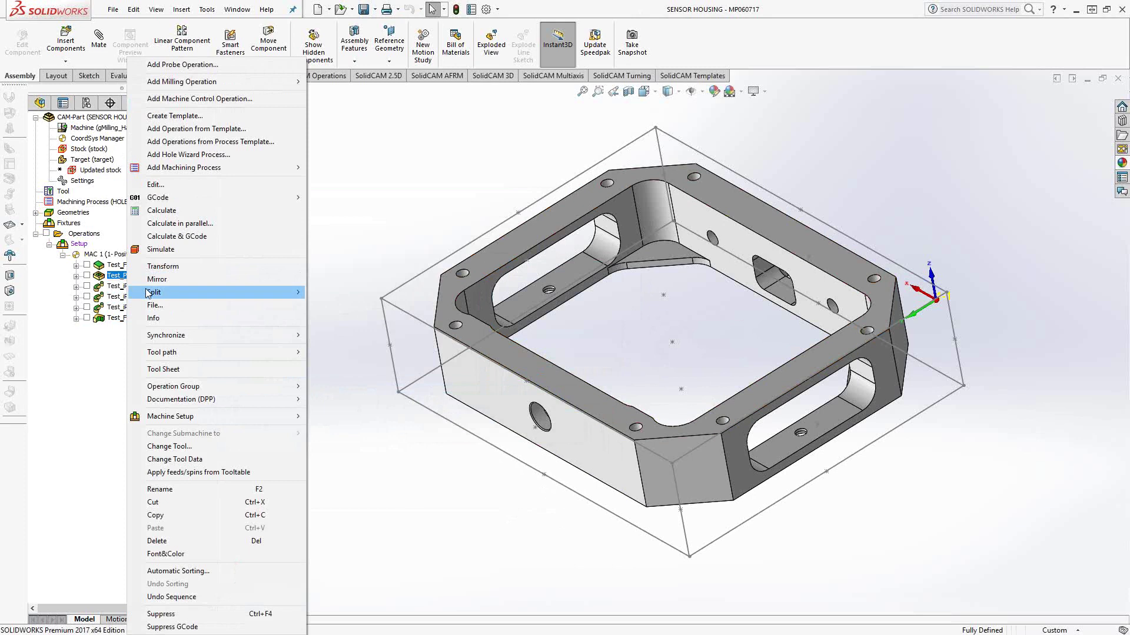
mouse_move(182, 388)
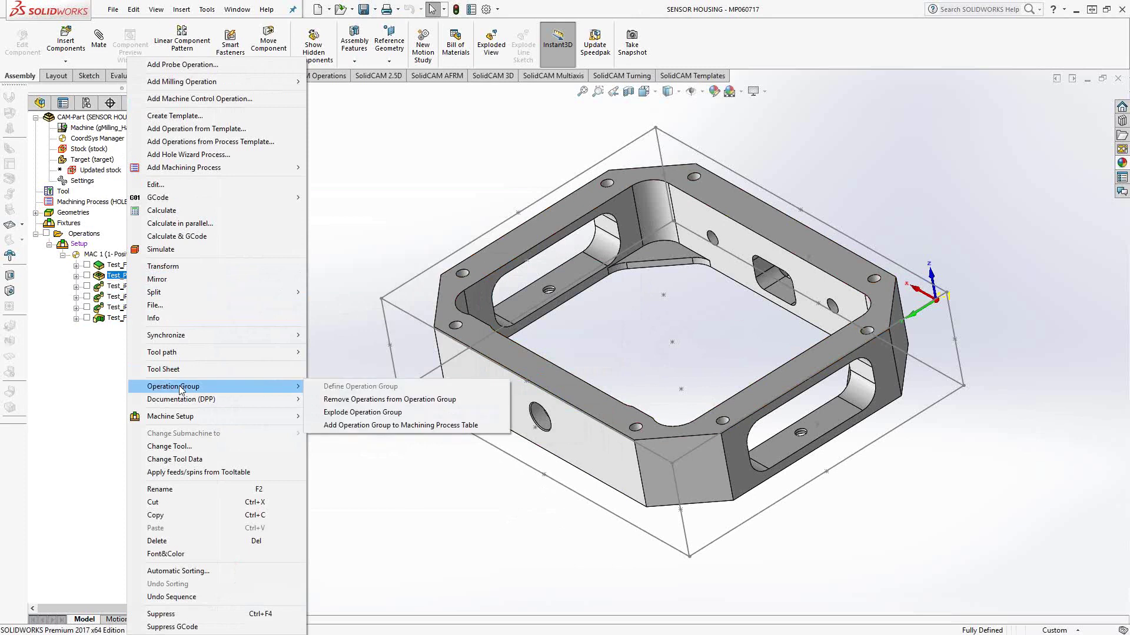
left_click(356, 400)
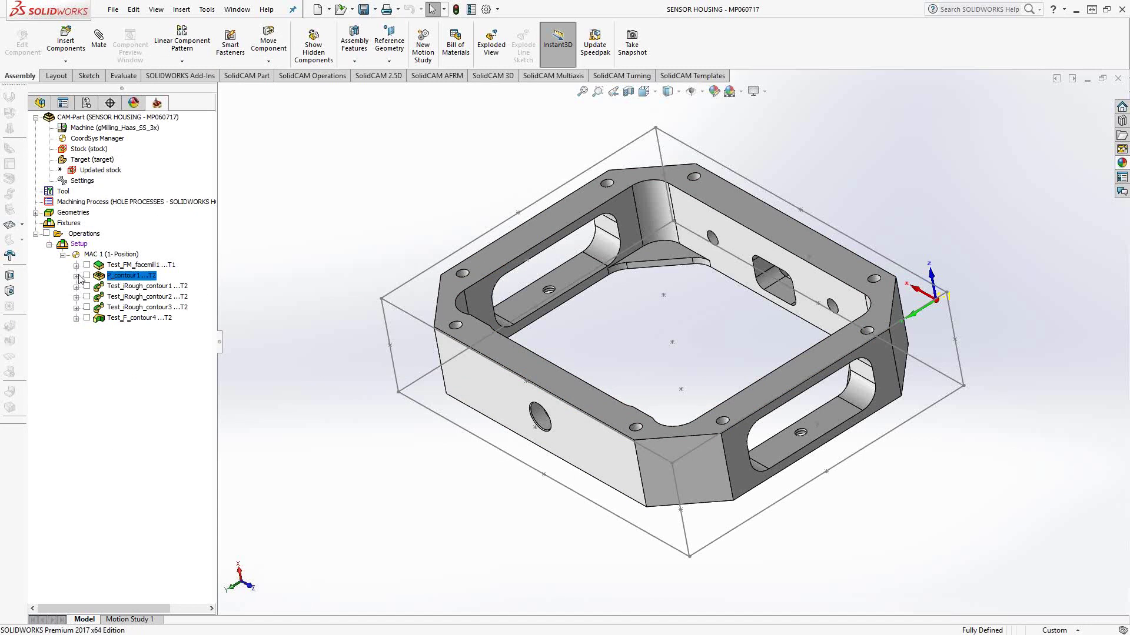
Move P_contour1 to third place in the list, right after Test_iRough_contour1.
left_click_drag(109, 277, 113, 323)
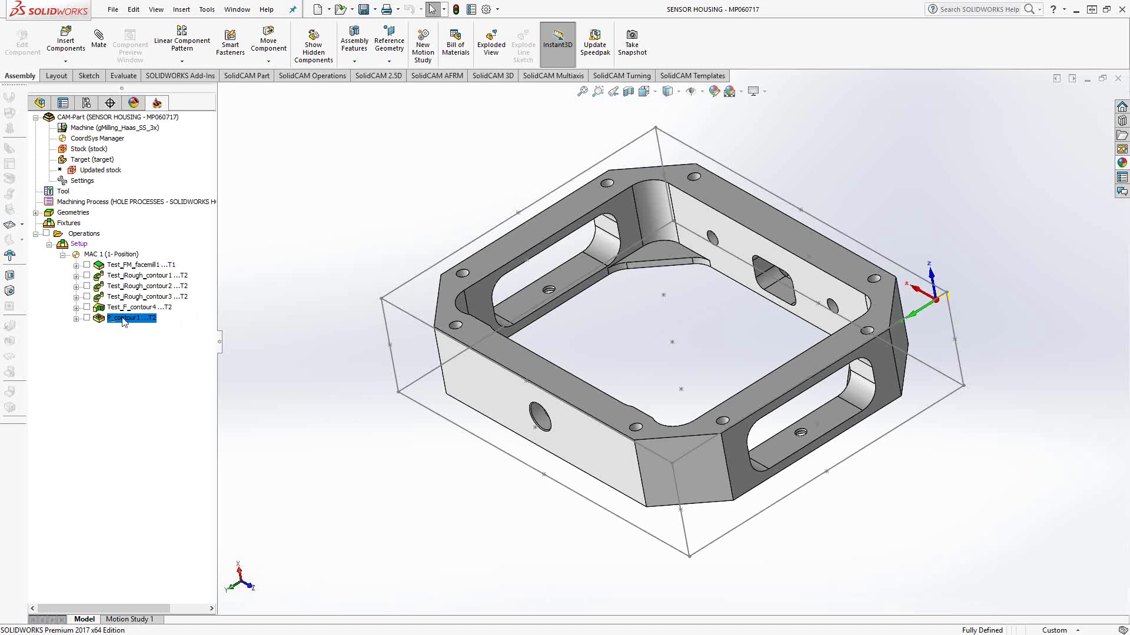
left_click(117, 286, "ctrl")
left_click_drag(116, 289, 113, 289)
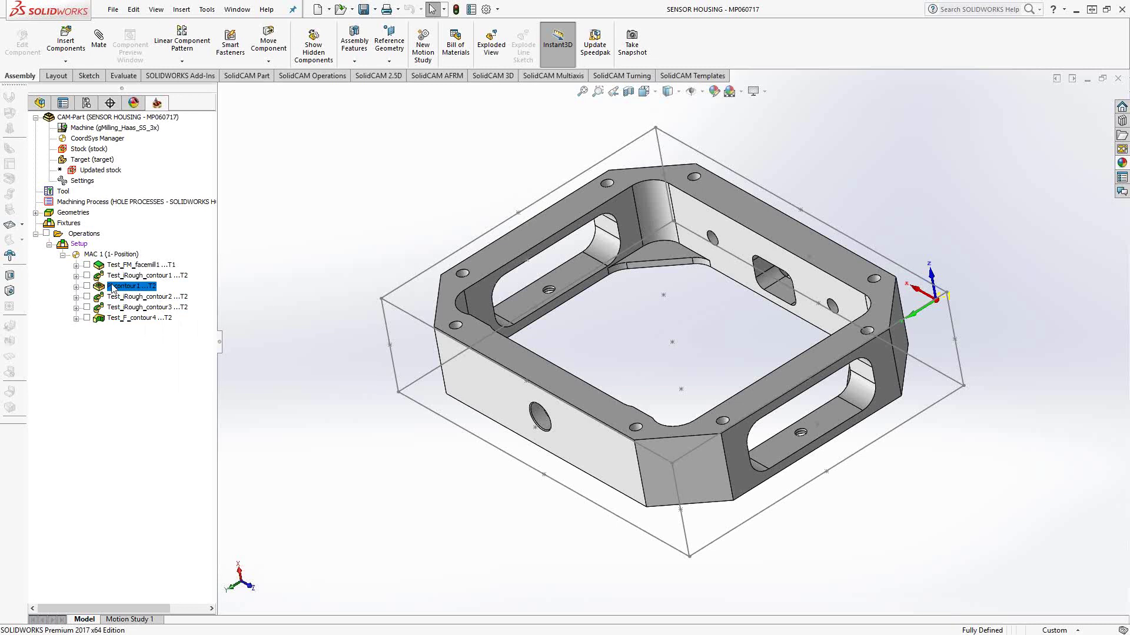
left_click(118, 266)
Explode the Test group via Test_iRough_contour2, stripping the Test_ prefix from all remaining operations.
left_click(132, 318, "shift")
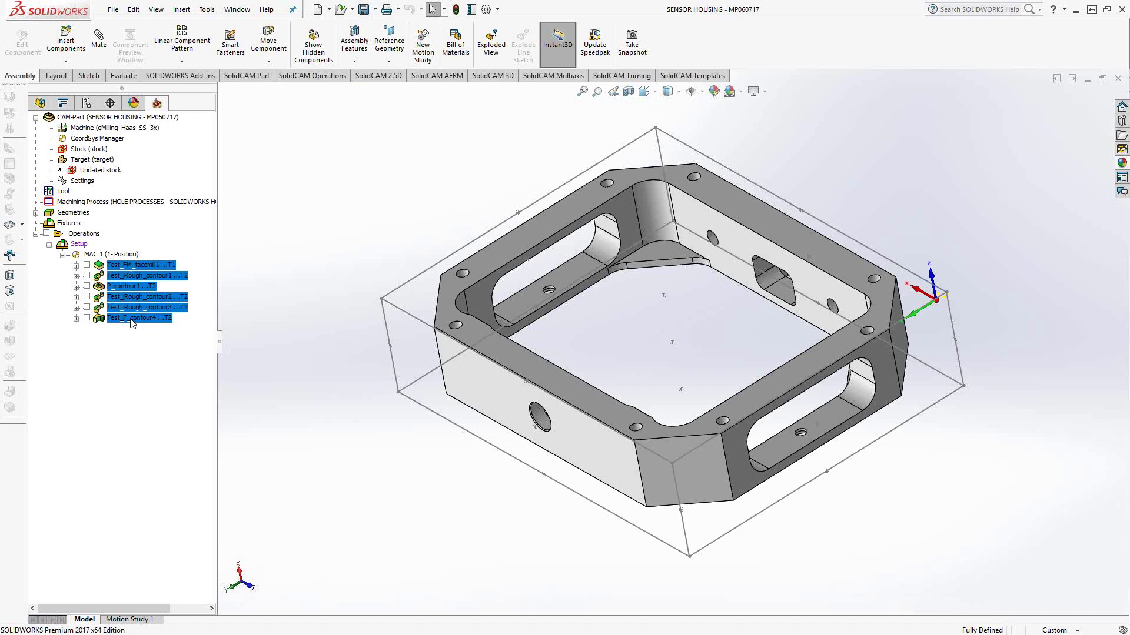
right_click(133, 322)
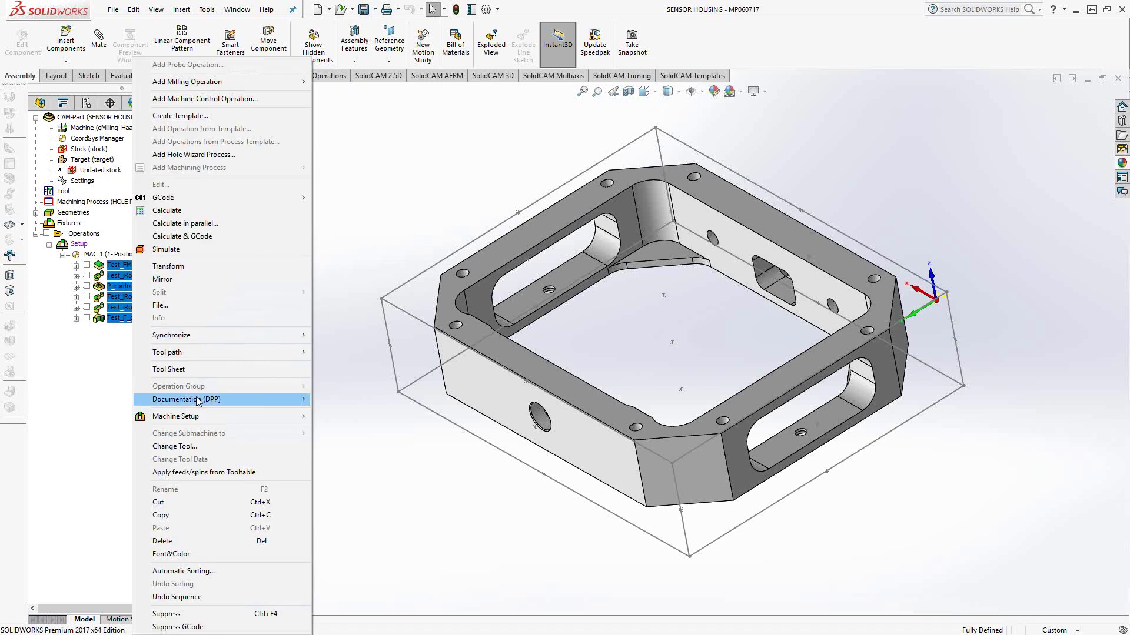
mouse_move(199, 403)
left_click(108, 399)
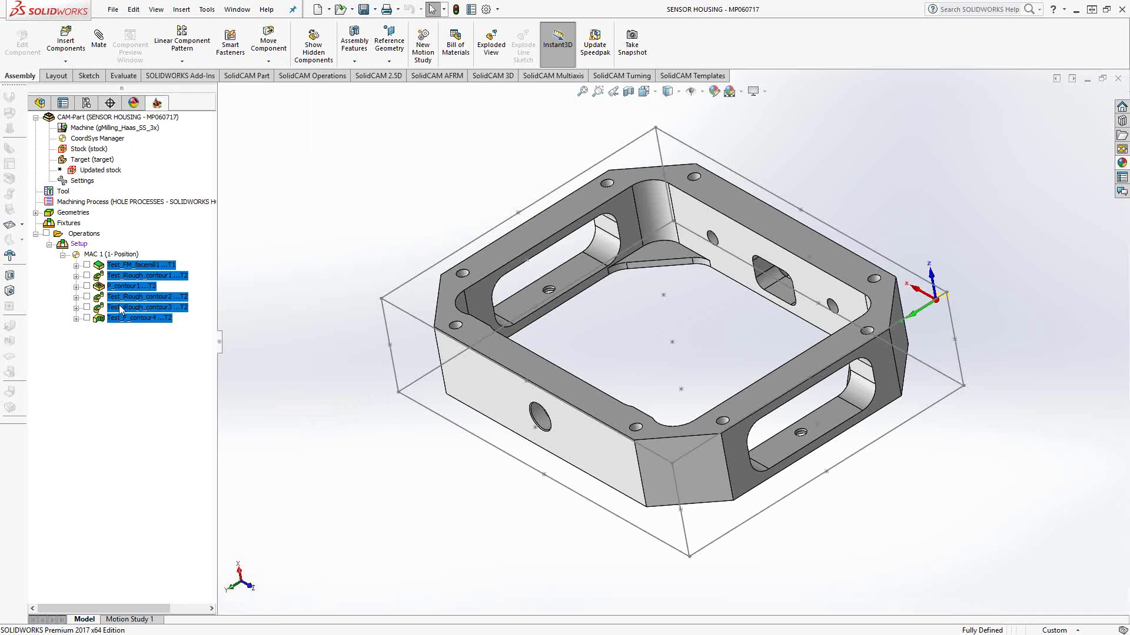
left_click(125, 306)
right_click(124, 297)
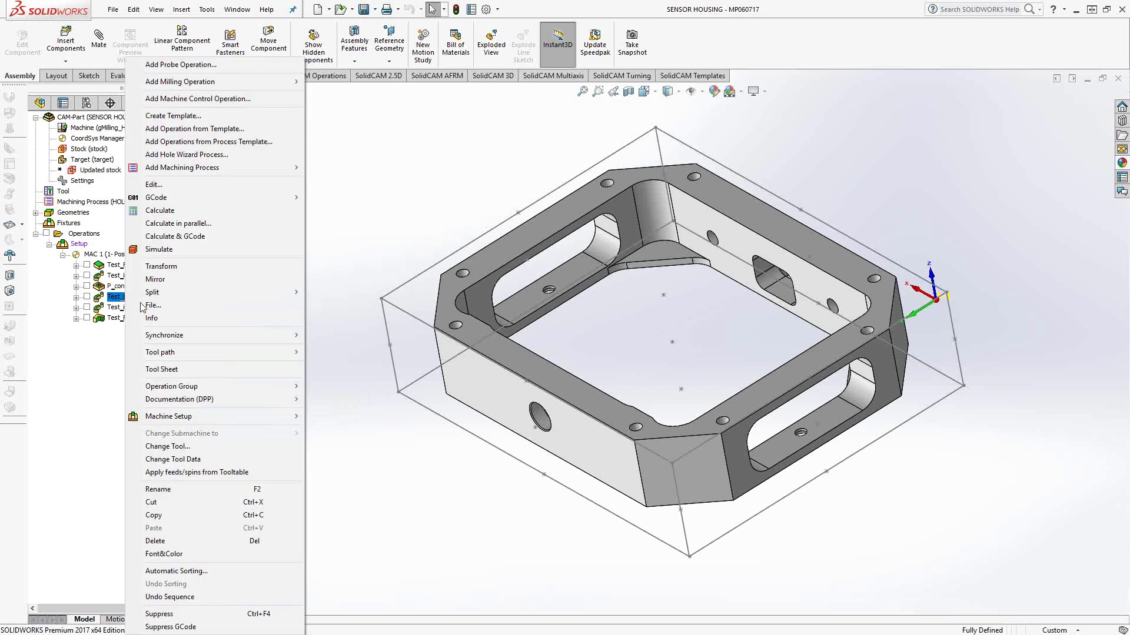
mouse_move(206, 386)
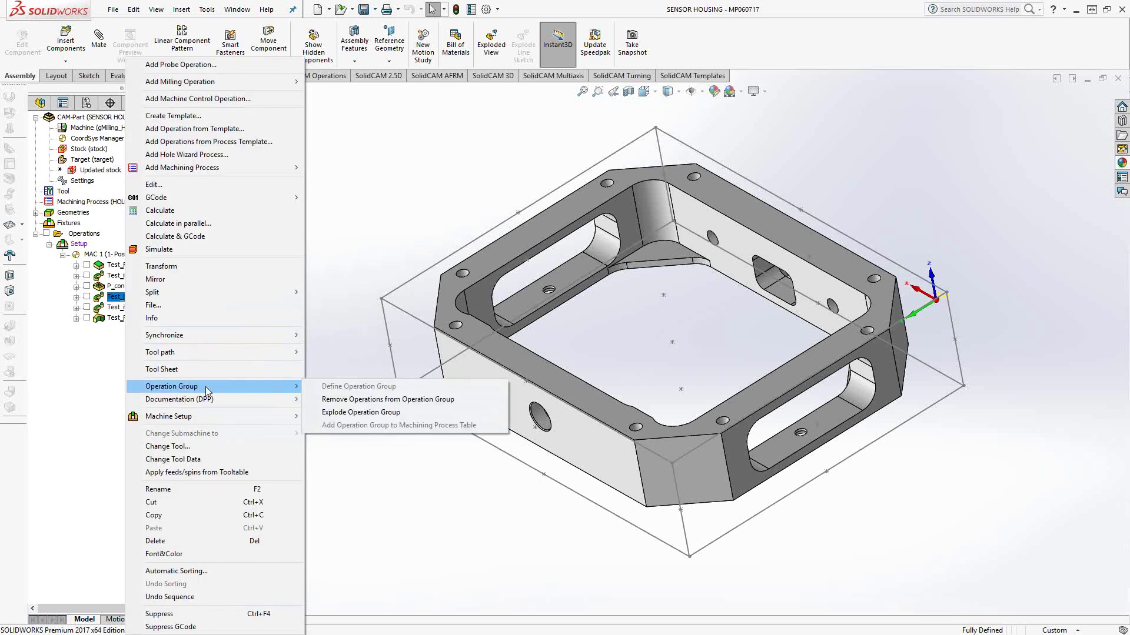
left_click(344, 413)
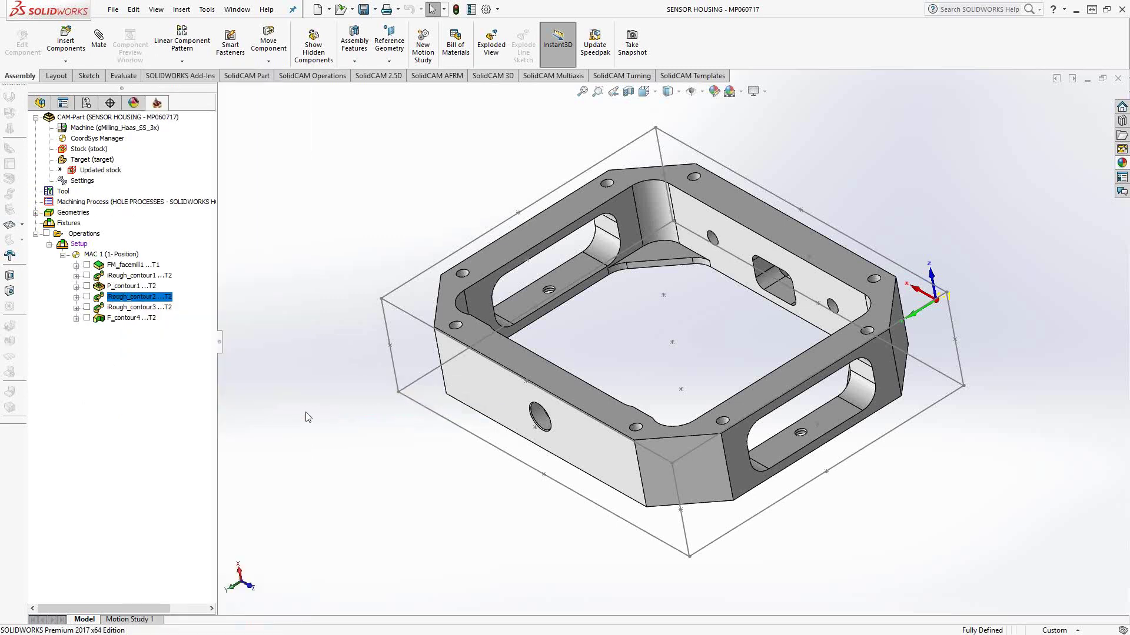